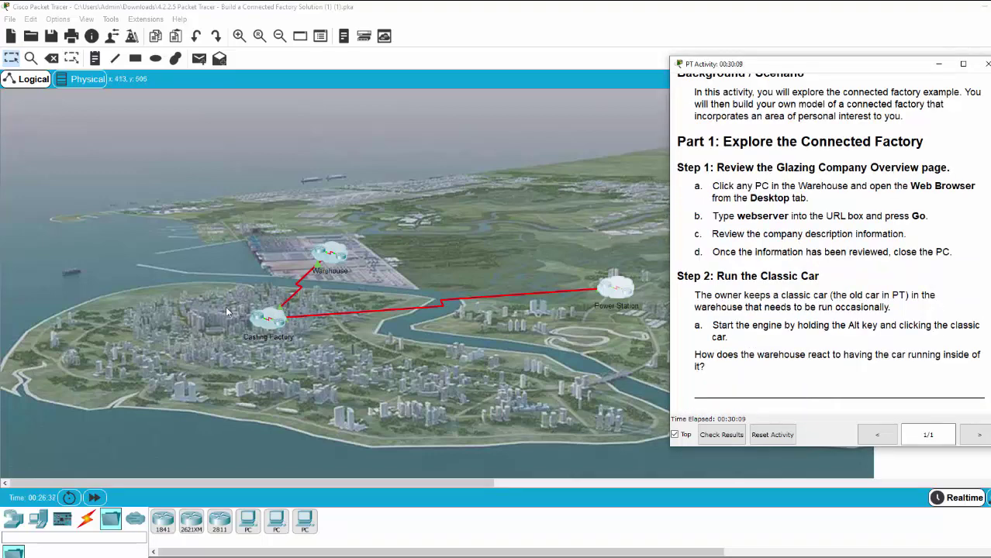
Step: Select the Casting Factory cloud on the city map
{"action": "left_click", "coordinate": [272, 328]}
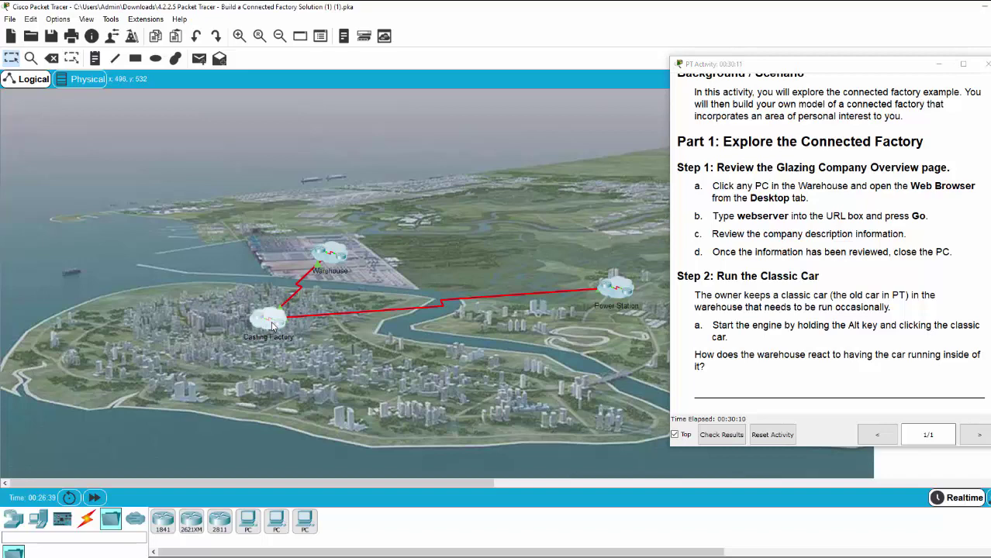
Step: Open the Casting Factory's Glazing Company floor plan and scroll down through it
{"action": "double_click", "coordinate": [272, 328]}
{"action": "left_click", "coordinate": [939, 65]}
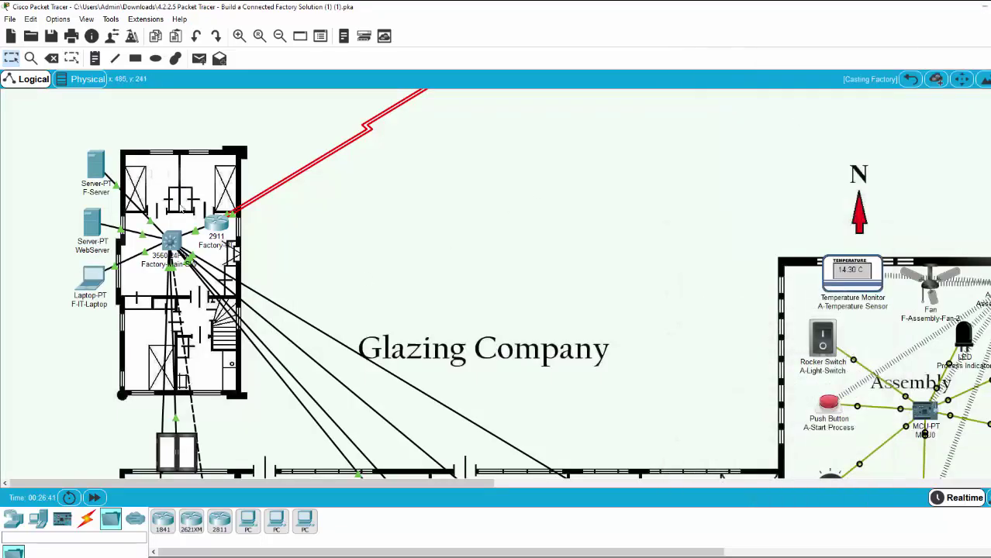
{"action": "scroll", "coordinate": [181, 208], "scroll_direction": "down", "scroll_amount": 3}
{"action": "scroll", "coordinate": [117, 256], "scroll_direction": "down", "scroll_amount": 1}
{"action": "scroll", "coordinate": [31, 294], "scroll_direction": "down", "scroll_amount": 3}
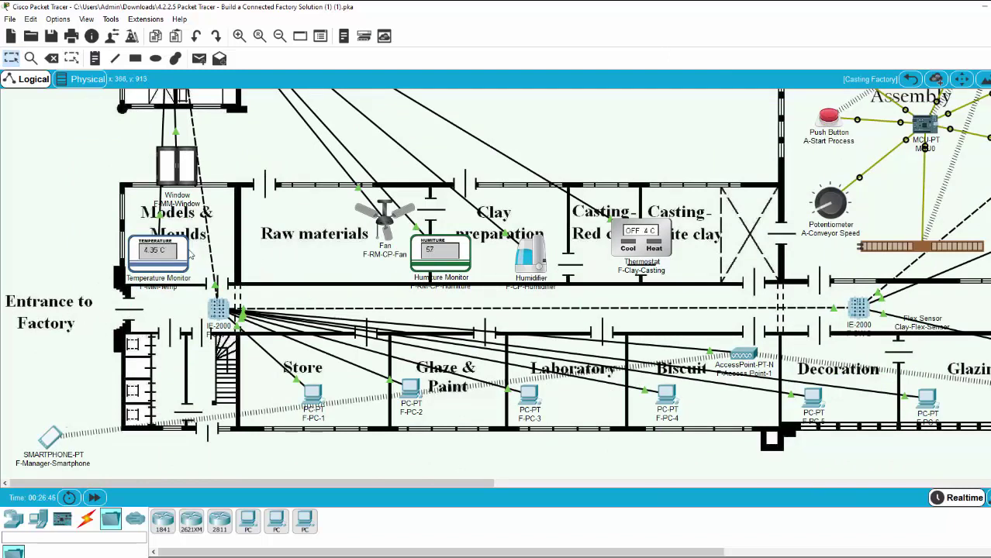
Step: Nudge the Temperature Monitor down-left and the F-Clay-Casting thermostat slightly left
{"action": "left_click_drag", "start_coordinate": [165, 252], "coordinate": [155, 265]}
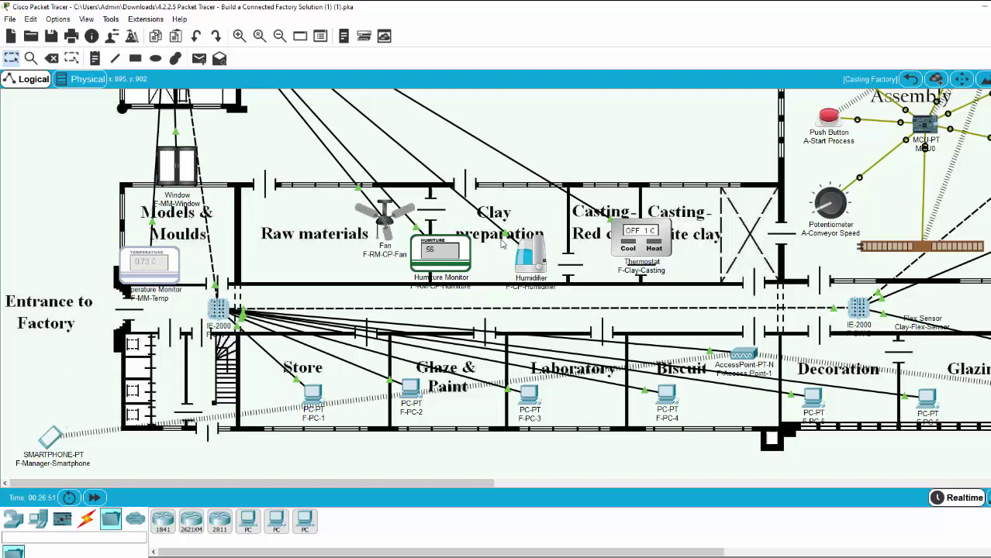
{"action": "left_click", "coordinate": [639, 233]}
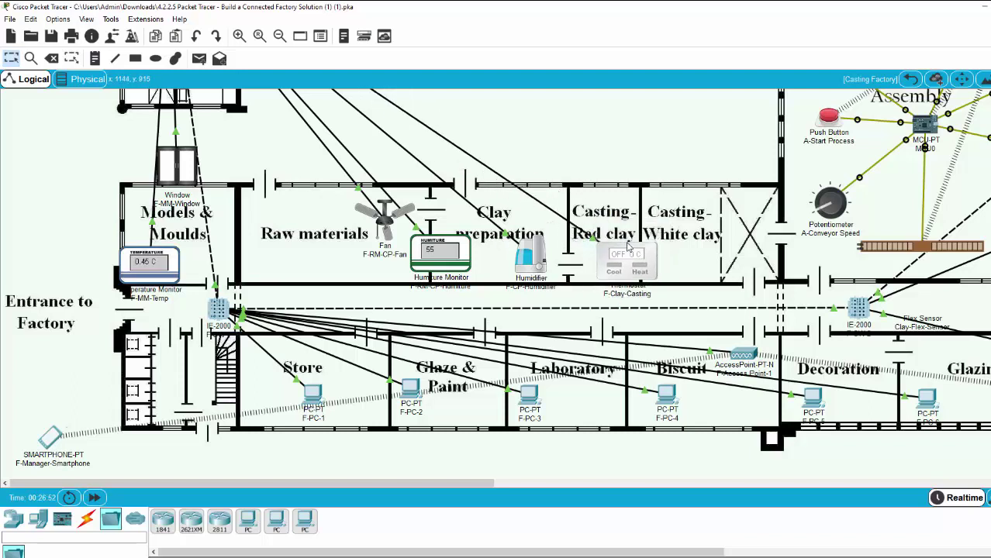
{"action": "mouse_move", "coordinate": [639, 233]}
{"action": "left_mouse_down"}
{"action": "mouse_move", "coordinate": [613, 253]}
{"action": "mouse_move", "coordinate": [622, 220]}
{"action": "left_mouse_up"}
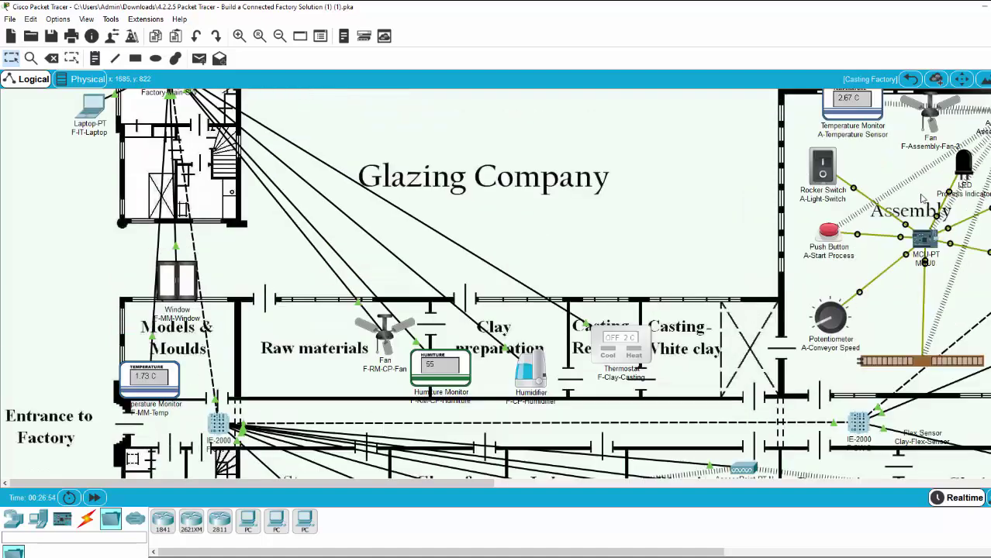
Step: Scroll and pan across the factory rooms to inspect their IoT devices
{"action": "scroll", "coordinate": [921, 197], "scroll_direction": "up", "scroll_amount": 2}
{"action": "scroll", "coordinate": [910, 197], "scroll_direction": "up", "scroll_amount": 1}
{"action": "scroll", "coordinate": [857, 293], "scroll_direction": "down", "scroll_amount": 3}
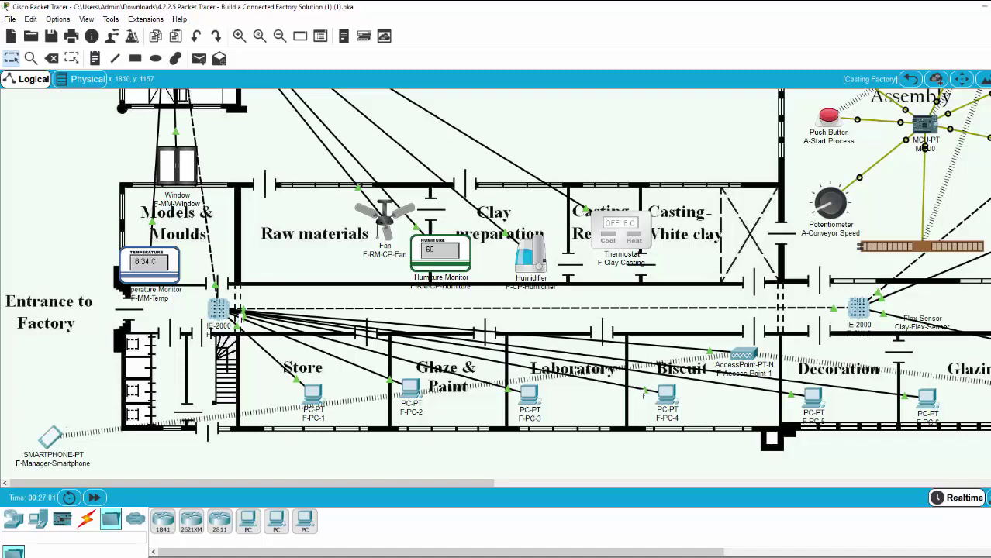
{"action": "left_click_drag", "start_coordinate": [488, 482], "coordinate": [705, 483]}
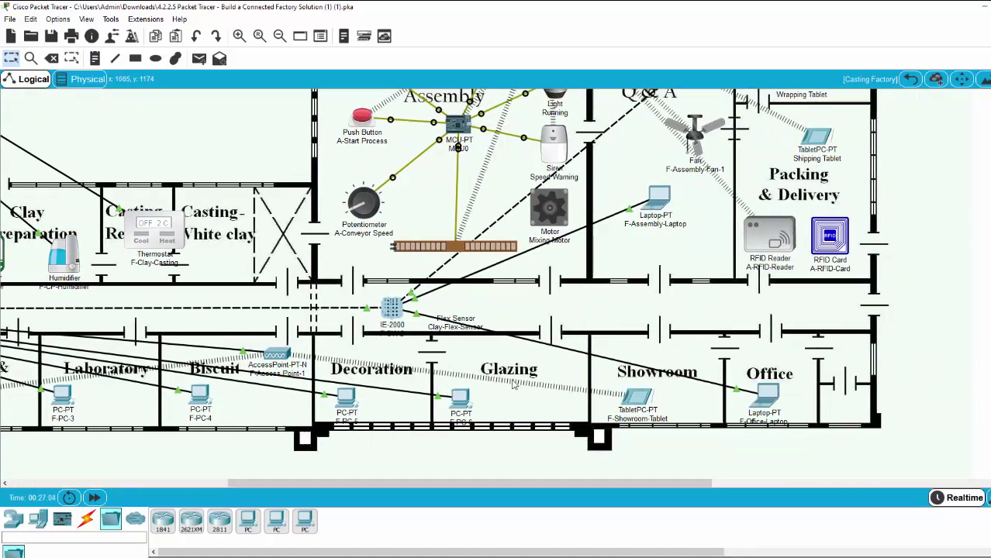
{"action": "scroll", "coordinate": [817, 309], "scroll_direction": "up", "scroll_amount": 3}
{"action": "scroll", "coordinate": [595, 313], "scroll_direction": "down", "scroll_amount": 3}
{"action": "left_click_drag", "start_coordinate": [656, 487], "coordinate": [606, 487]}
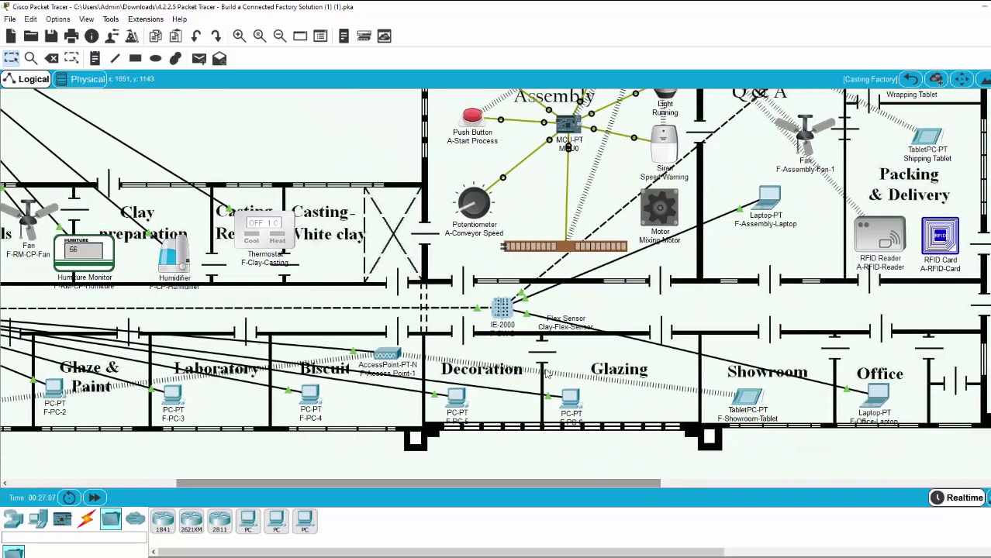
{"action": "scroll", "coordinate": [570, 335], "scroll_direction": "up", "scroll_amount": 2}
{"action": "scroll", "coordinate": [570, 335], "scroll_direction": "up", "scroll_amount": 1}
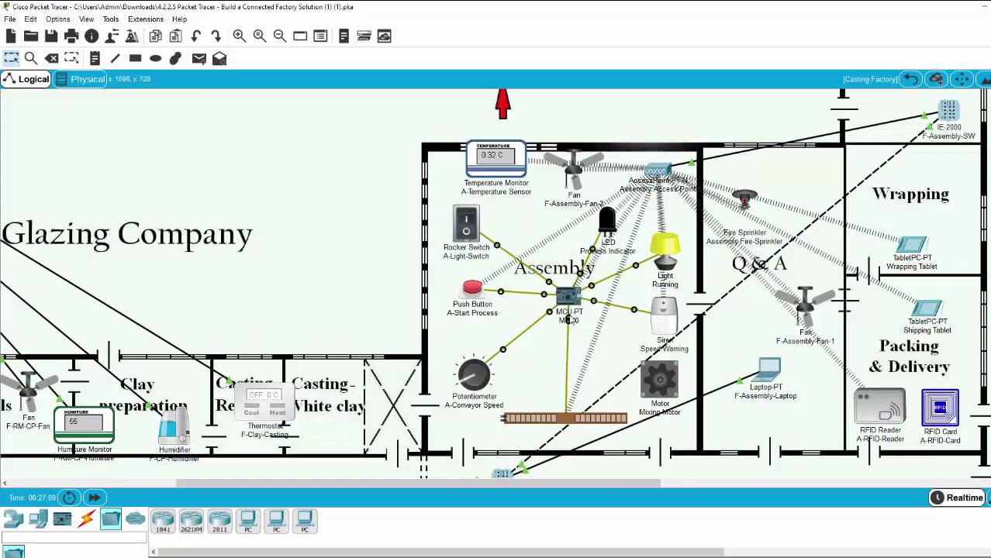
{"action": "scroll", "coordinate": [547, 368], "scroll_direction": "down", "scroll_amount": 1}
{"action": "left_click_drag", "start_coordinate": [532, 485], "coordinate": [366, 491]}
{"action": "scroll", "coordinate": [214, 360], "scroll_direction": "down", "scroll_amount": 1}
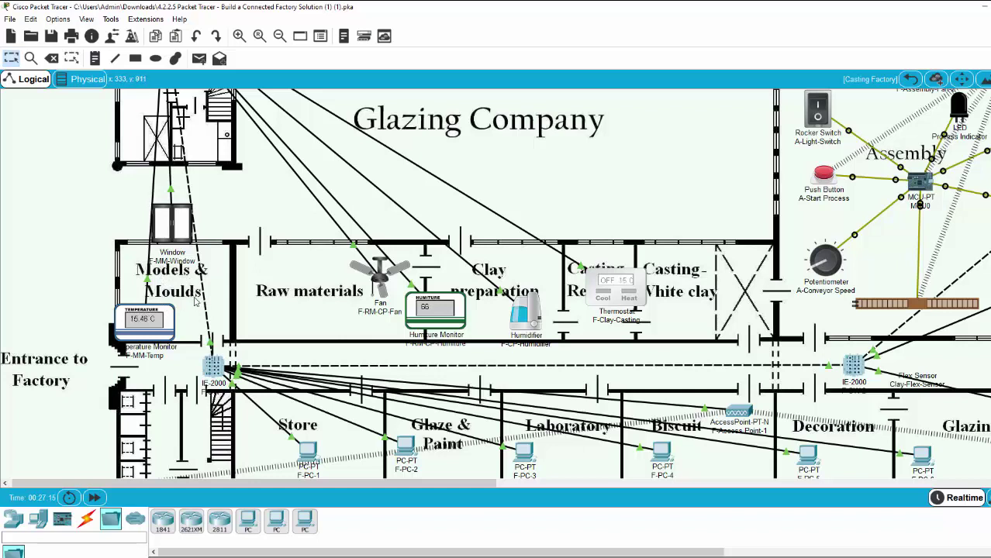
Step: Move the Temperature Monitor, Humiture Monitor and Humidifier each slightly up
{"action": "left_click_drag", "start_coordinate": [166, 325], "coordinate": [161, 318]}
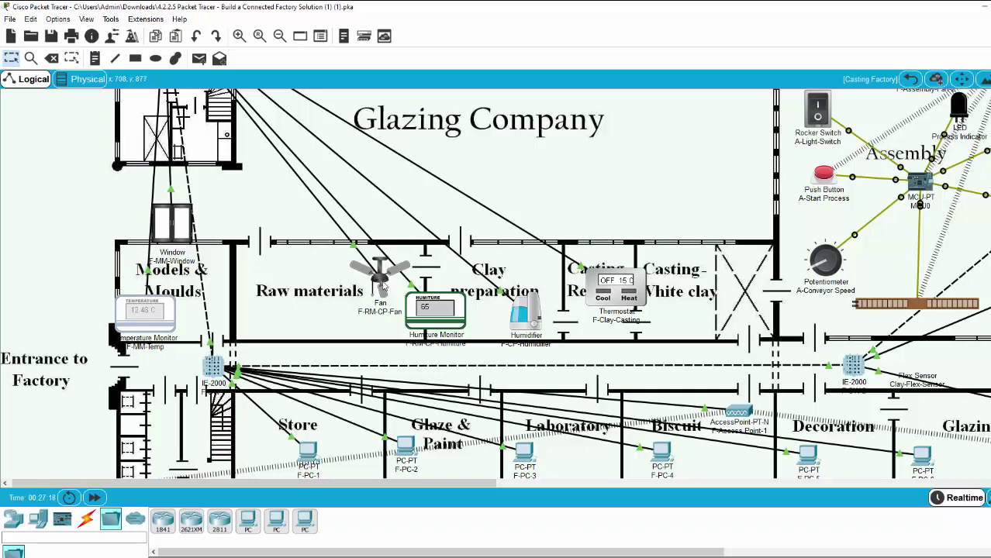
{"action": "left_click_drag", "start_coordinate": [452, 310], "coordinate": [454, 301]}
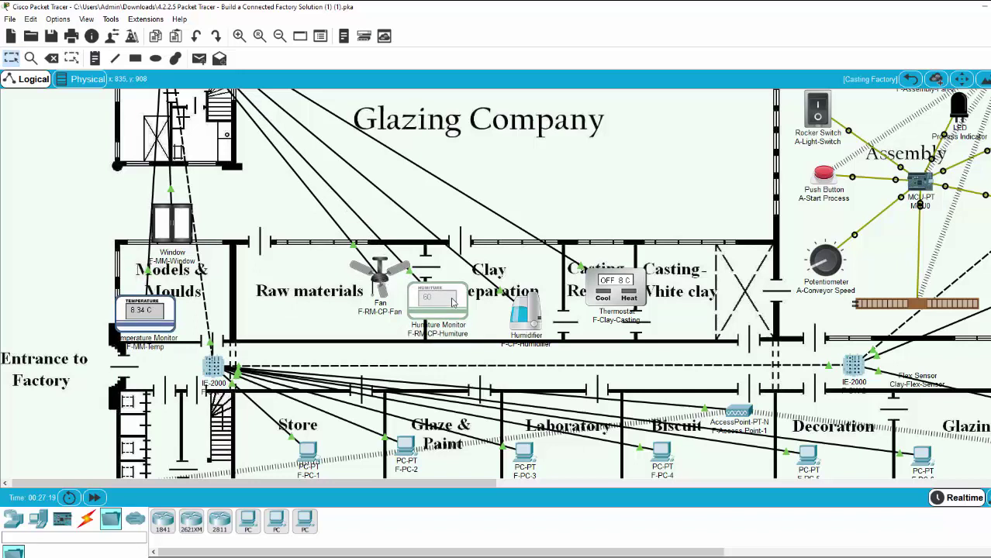
{"action": "left_click_drag", "start_coordinate": [525, 322], "coordinate": [523, 312]}
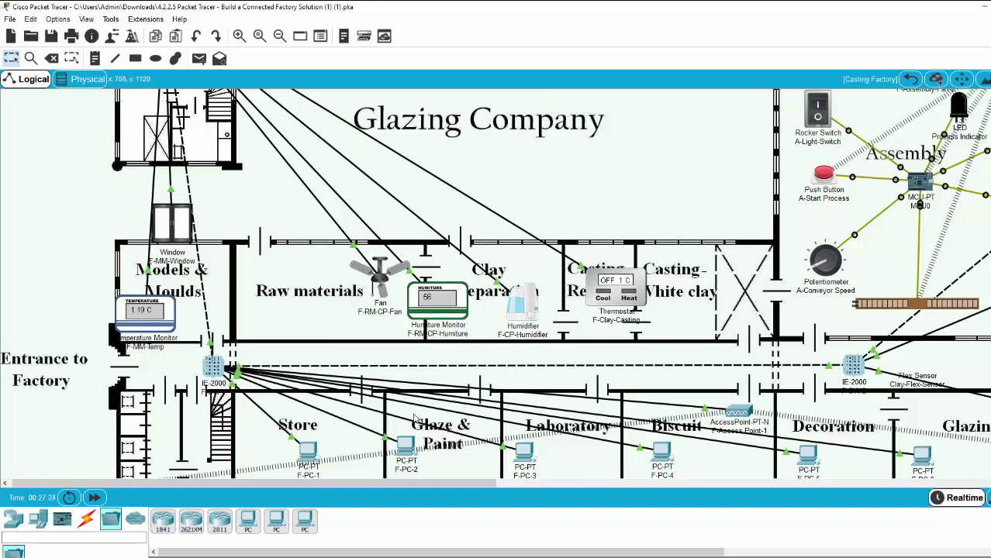
{"action": "scroll", "coordinate": [414, 419], "scroll_direction": "down", "scroll_amount": 2}
Step: Scroll the floor plan to view the lower-wing rooms with PCs and switches
{"action": "scroll", "coordinate": [431, 357], "scroll_direction": "up", "scroll_amount": 2}
{"action": "scroll", "coordinate": [434, 307], "scroll_direction": "up", "scroll_amount": 4}
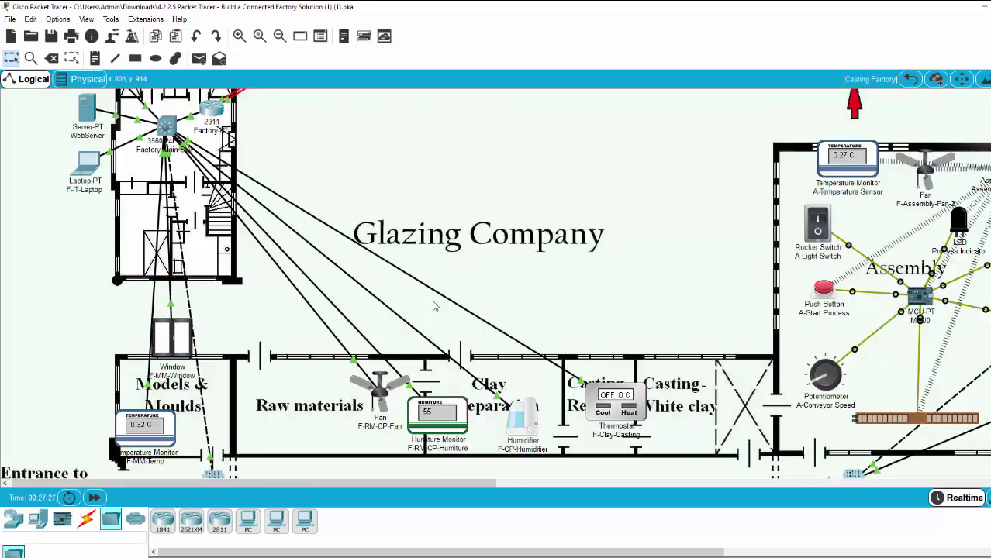
{"action": "scroll", "coordinate": [173, 144], "scroll_direction": "up", "scroll_amount": 2}
{"action": "scroll", "coordinate": [172, 186], "scroll_direction": "up", "scroll_amount": 2}
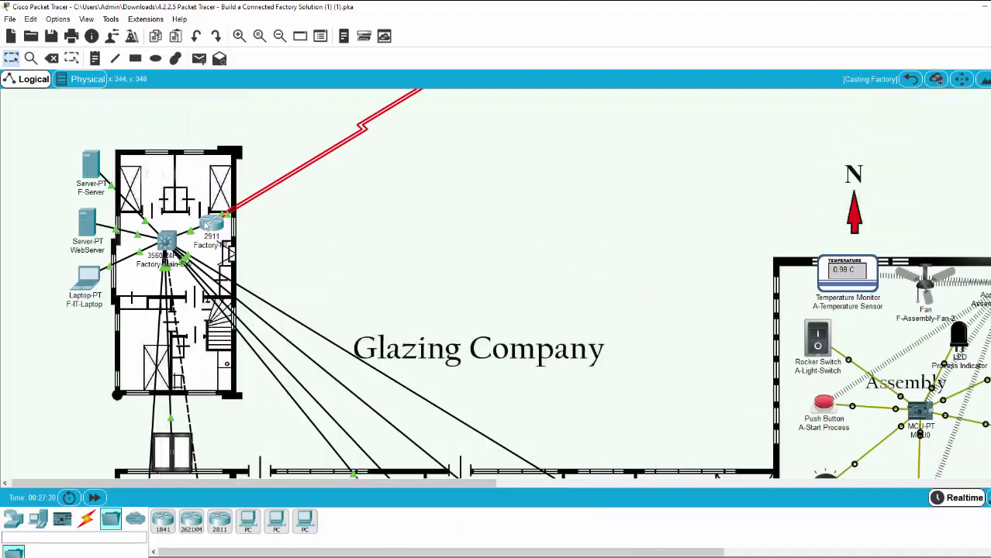
{"action": "scroll", "coordinate": [446, 295], "scroll_direction": "down", "scroll_amount": 2}
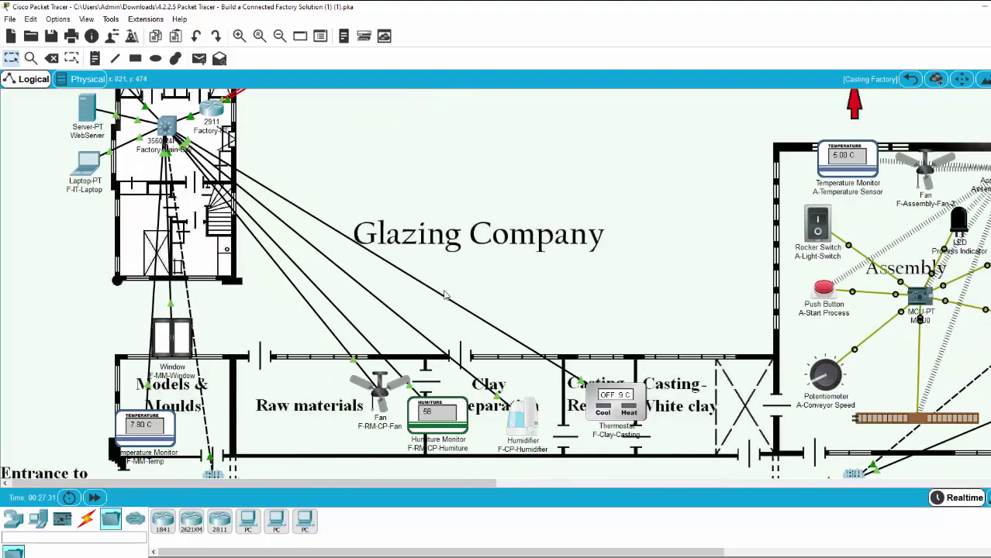
{"action": "scroll", "coordinate": [446, 295], "scroll_direction": "down", "scroll_amount": 2}
{"action": "scroll", "coordinate": [255, 368], "scroll_direction": "up", "scroll_amount": 2}
{"action": "scroll", "coordinate": [252, 366], "scroll_direction": "down", "scroll_amount": 2}
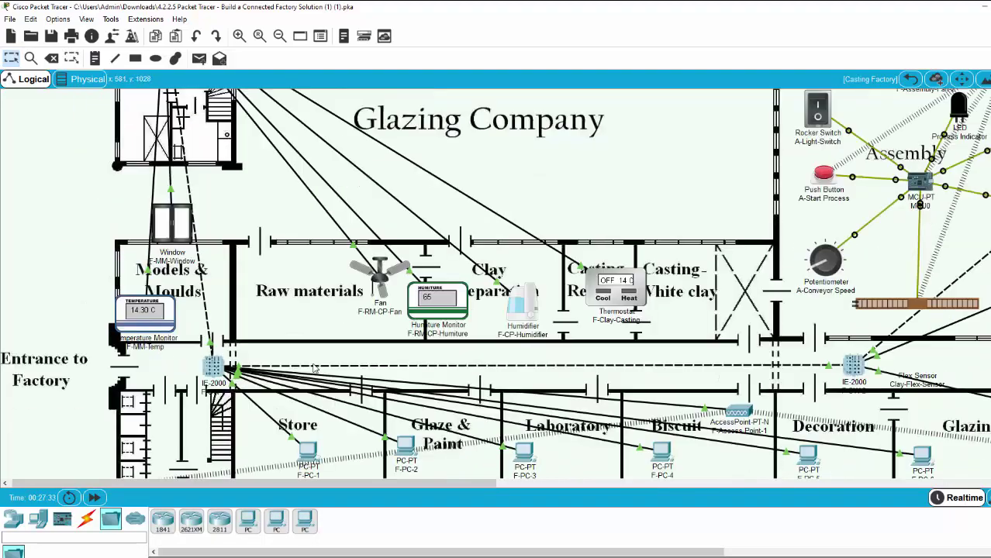
{"action": "scroll", "coordinate": [310, 366], "scroll_direction": "down", "scroll_amount": 2}
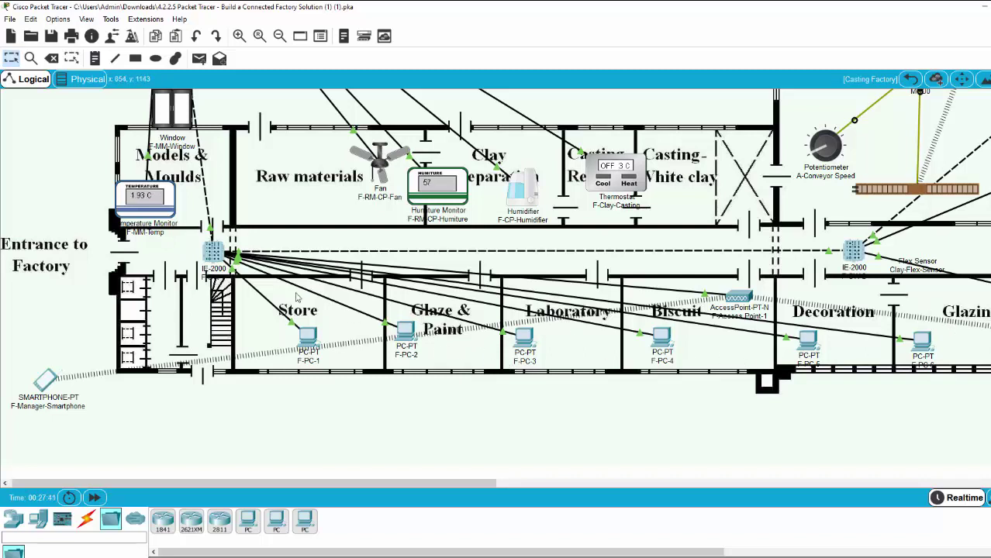
Step: Reposition the IE-2000 switch F-SW-1, shifting it up, down, then back up
{"action": "left_click_drag", "start_coordinate": [214, 256], "coordinate": [209, 245]}
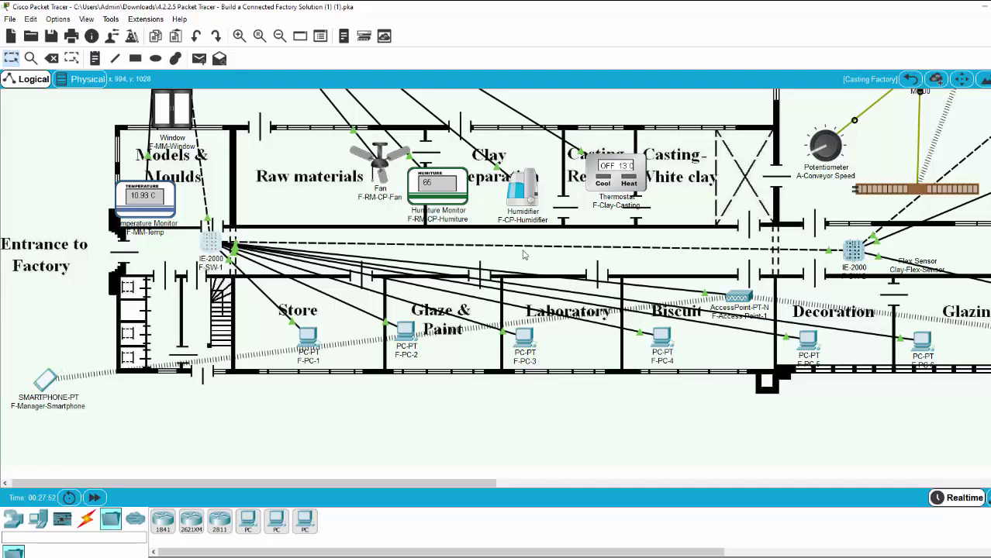
{"action": "scroll", "coordinate": [525, 256], "scroll_direction": "up", "scroll_amount": 2}
{"action": "scroll", "coordinate": [524, 257], "scroll_direction": "up", "scroll_amount": 2}
{"action": "scroll", "coordinate": [504, 265], "scroll_direction": "down", "scroll_amount": 4}
{"action": "scroll", "coordinate": [479, 275], "scroll_direction": "up", "scroll_amount": 2}
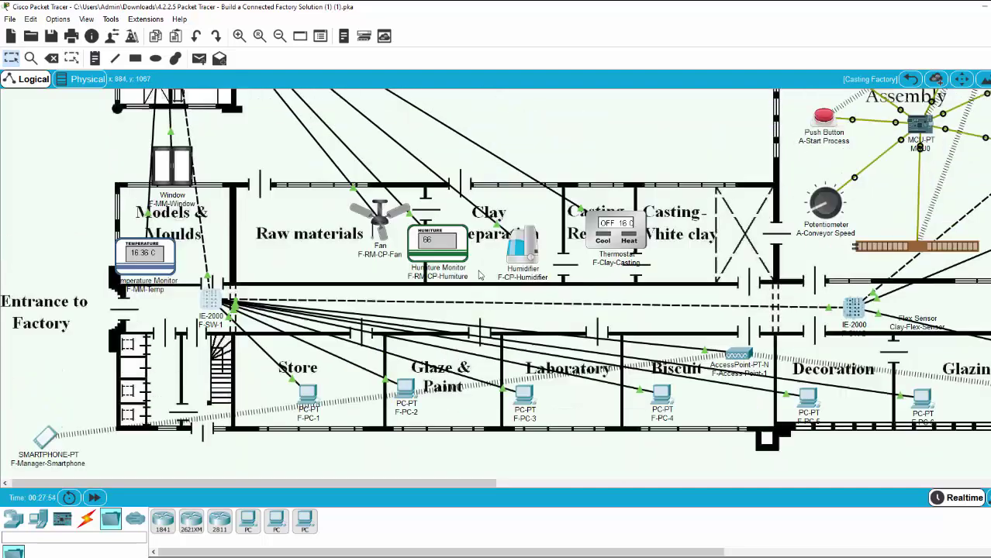
{"action": "scroll", "coordinate": [479, 276], "scroll_direction": "up", "scroll_amount": 2}
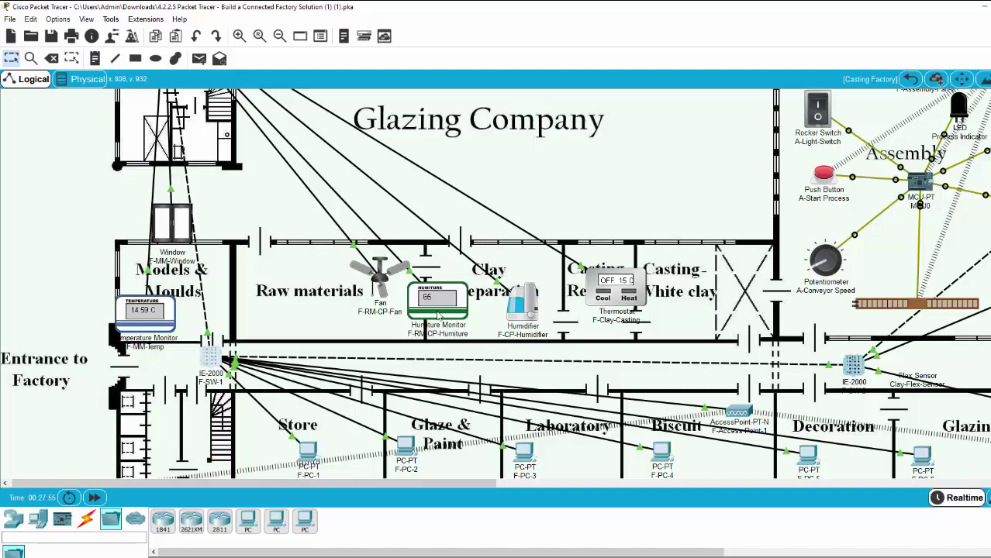
{"action": "scroll", "coordinate": [438, 315], "scroll_direction": "down", "scroll_amount": 2}
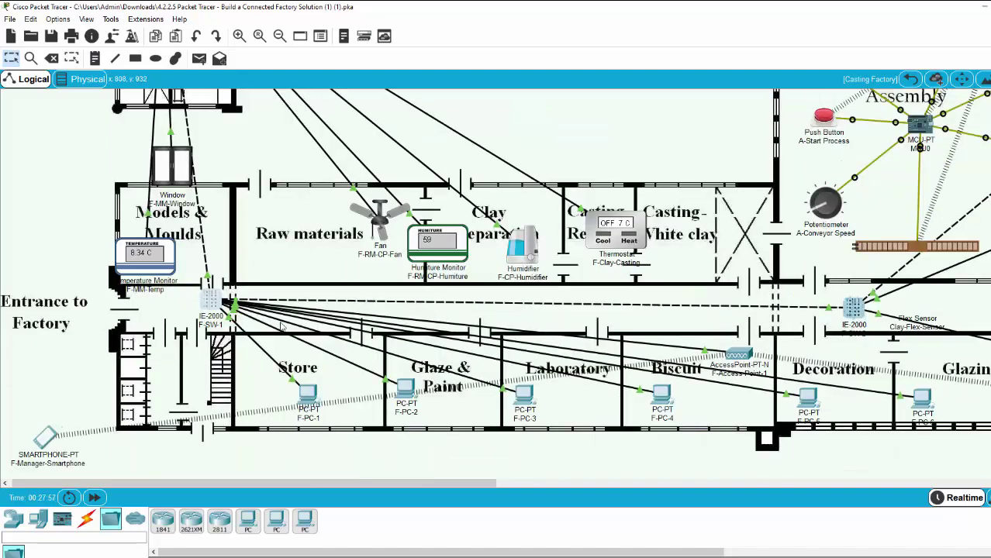
{"action": "left_click_drag", "start_coordinate": [213, 304], "coordinate": [211, 312]}
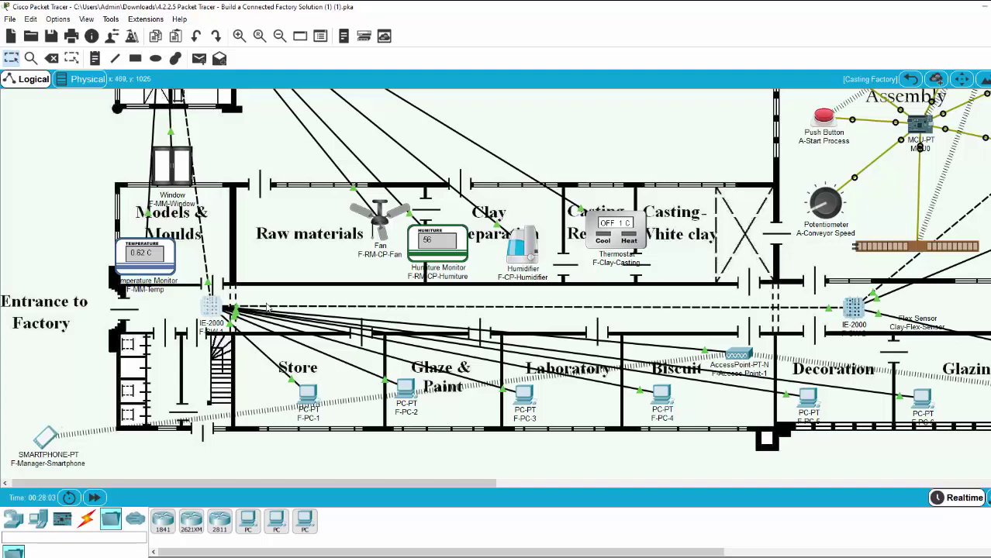
{"action": "left_click_drag", "start_coordinate": [208, 310], "coordinate": [208, 302]}
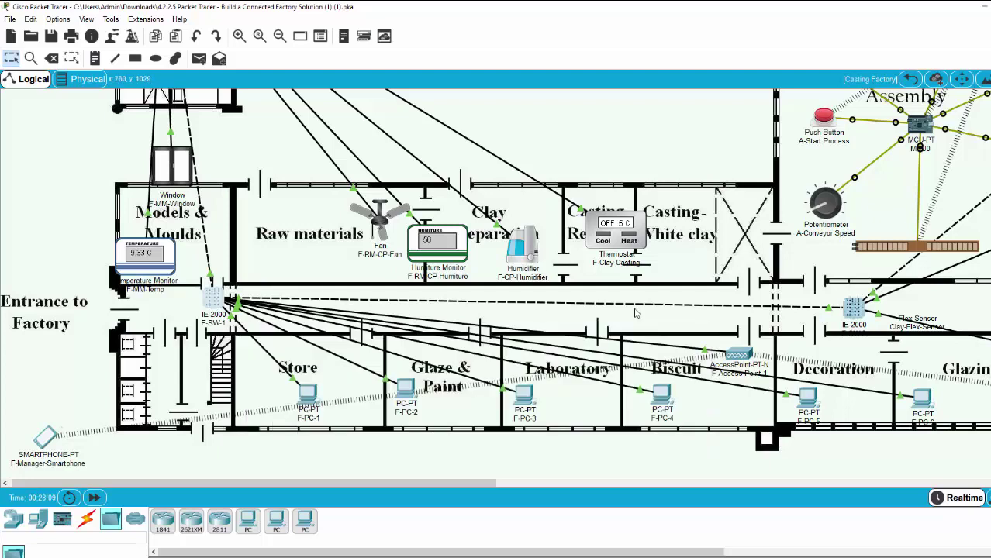
Step: Nudge the Light right, the MCU-PT board lower and the Assembly access point down
{"action": "scroll", "coordinate": [706, 310], "scroll_direction": "up", "scroll_amount": 2}
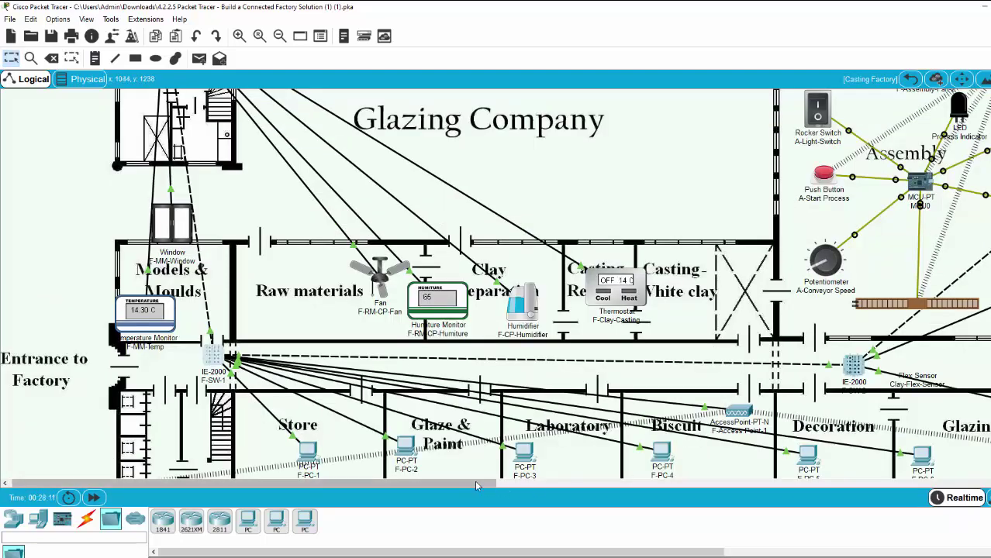
{"action": "scroll", "coordinate": [627, 482], "scroll_direction": "right", "scroll_amount": 5}
{"action": "scroll", "coordinate": [756, 322], "scroll_direction": "up", "scroll_amount": 4}
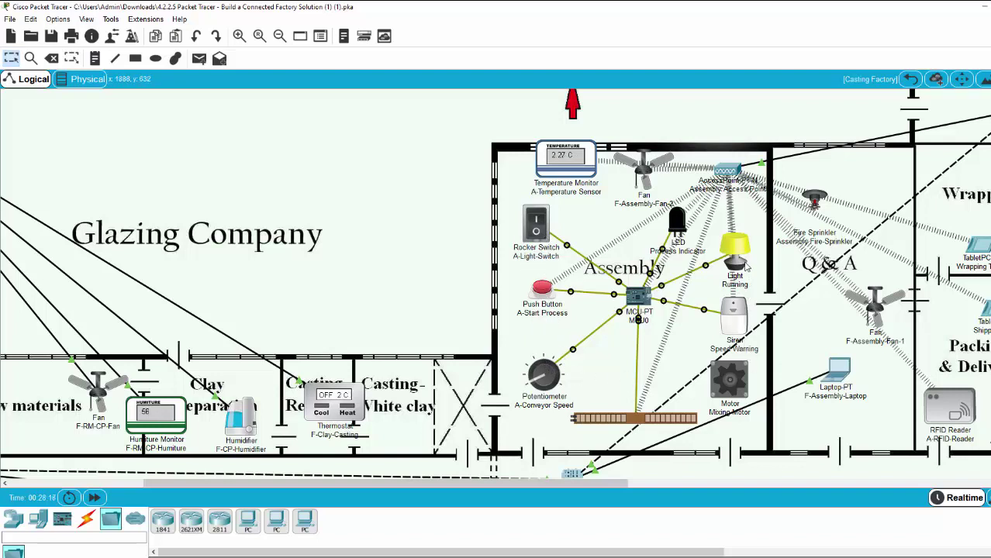
{"action": "mouse_move", "coordinate": [746, 264]}
{"action": "left_mouse_down"}
{"action": "mouse_move", "coordinate": [763, 258]}
{"action": "mouse_move", "coordinate": [754, 258]}
{"action": "left_mouse_up"}
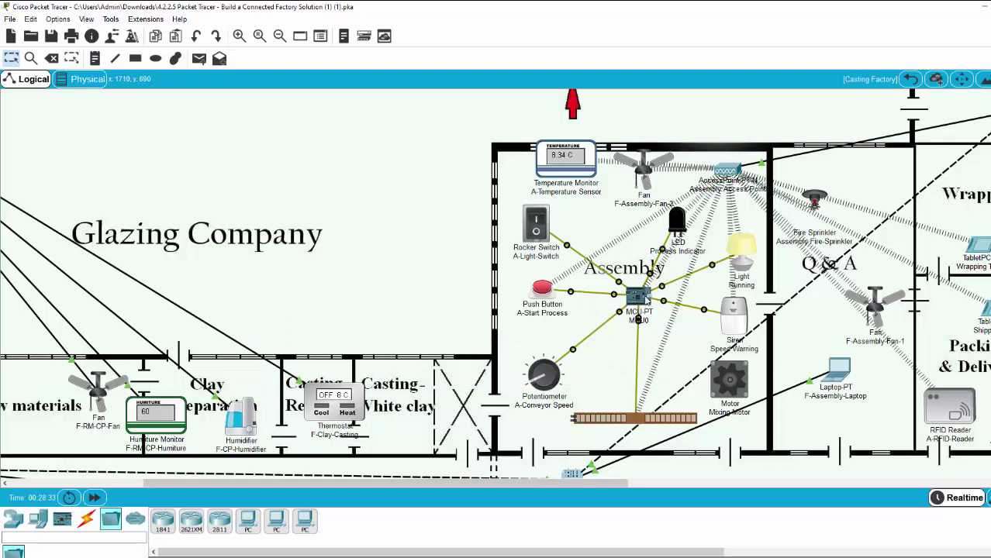
{"action": "left_click_drag", "start_coordinate": [643, 299], "coordinate": [644, 312]}
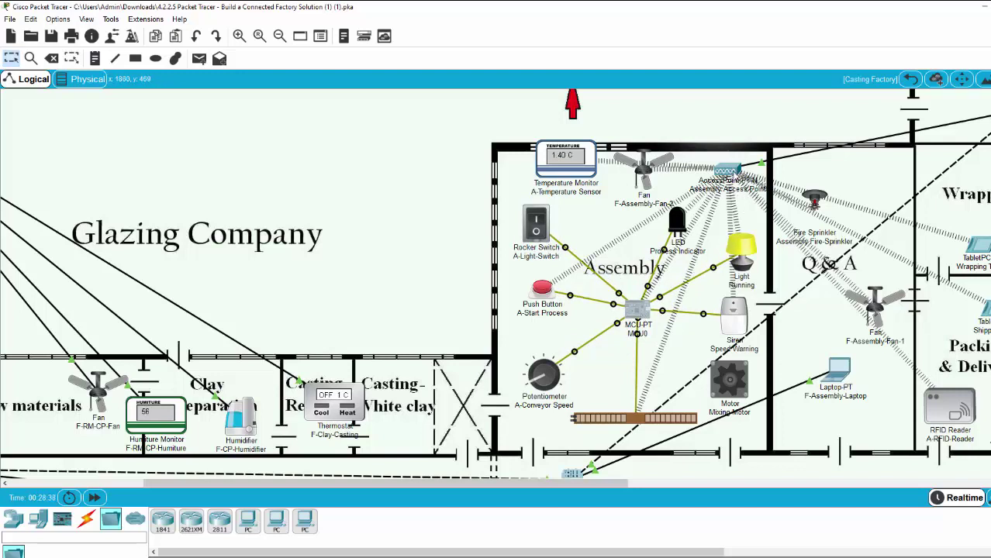
{"action": "left_click_drag", "start_coordinate": [735, 173], "coordinate": [733, 179]}
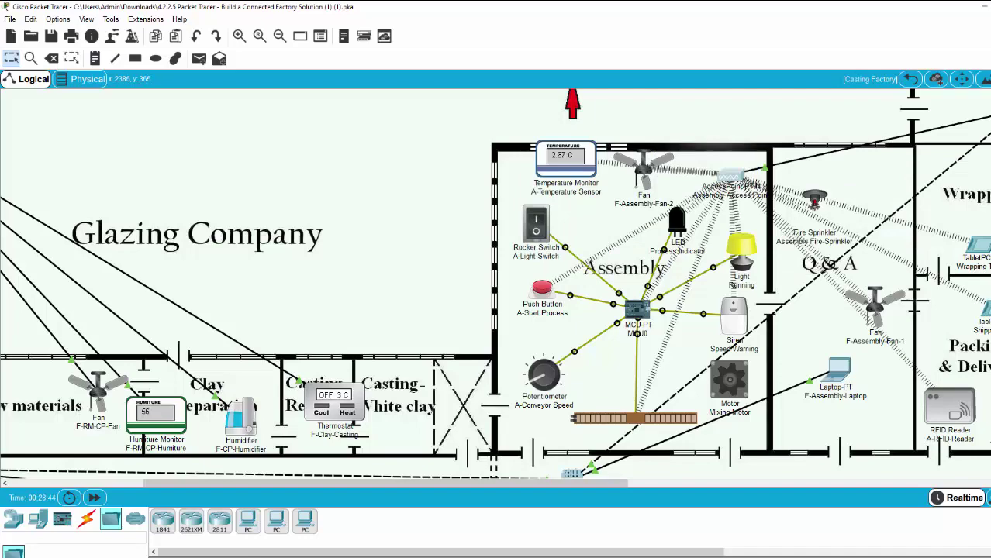
Step: Pan and scroll up the factory plan, then return to the Root city map
{"action": "scroll", "coordinate": [597, 382], "scroll_direction": "down", "scroll_amount": 3}
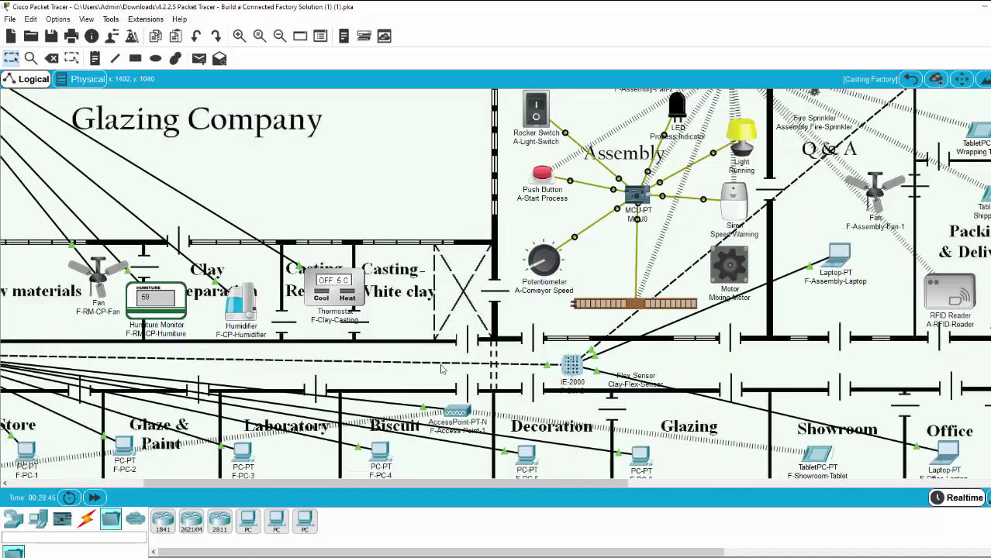
{"action": "left_click_drag", "start_coordinate": [579, 484], "coordinate": [494, 487]}
{"action": "scroll", "coordinate": [110, 326], "scroll_direction": "up", "scroll_amount": 2}
{"action": "scroll", "coordinate": [102, 273], "scroll_direction": "up", "scroll_amount": 1}
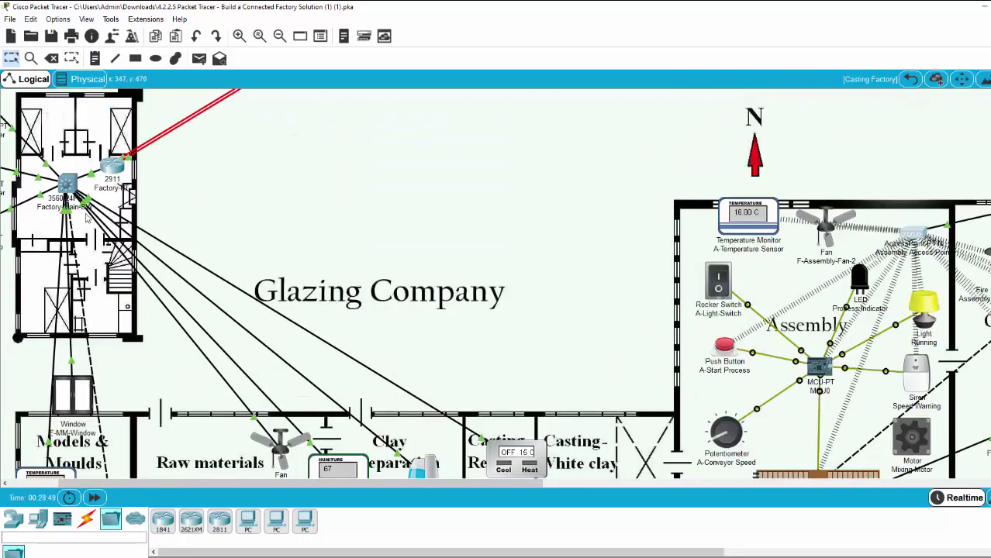
{"action": "scroll", "coordinate": [83, 198], "scroll_direction": "up", "scroll_amount": 1}
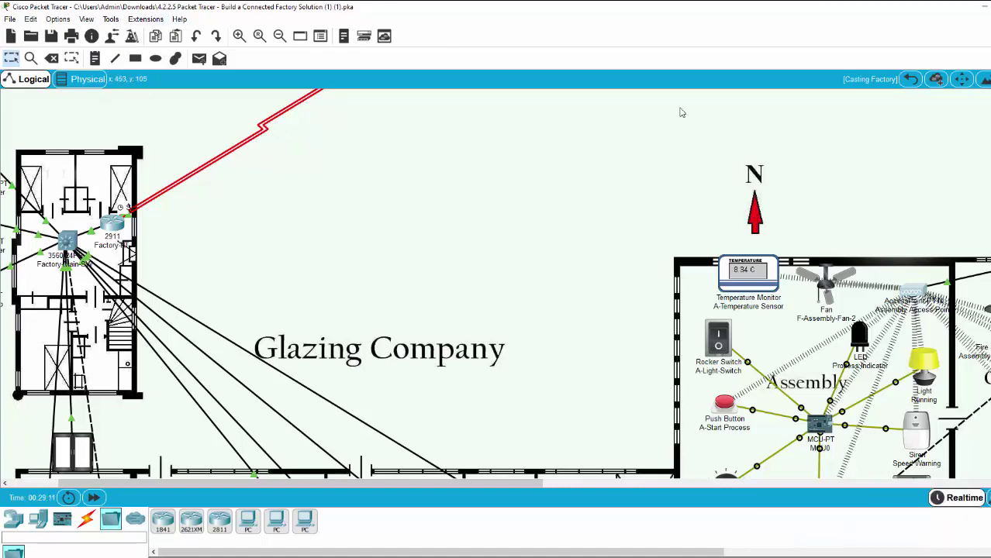
{"action": "left_click", "coordinate": [909, 80]}
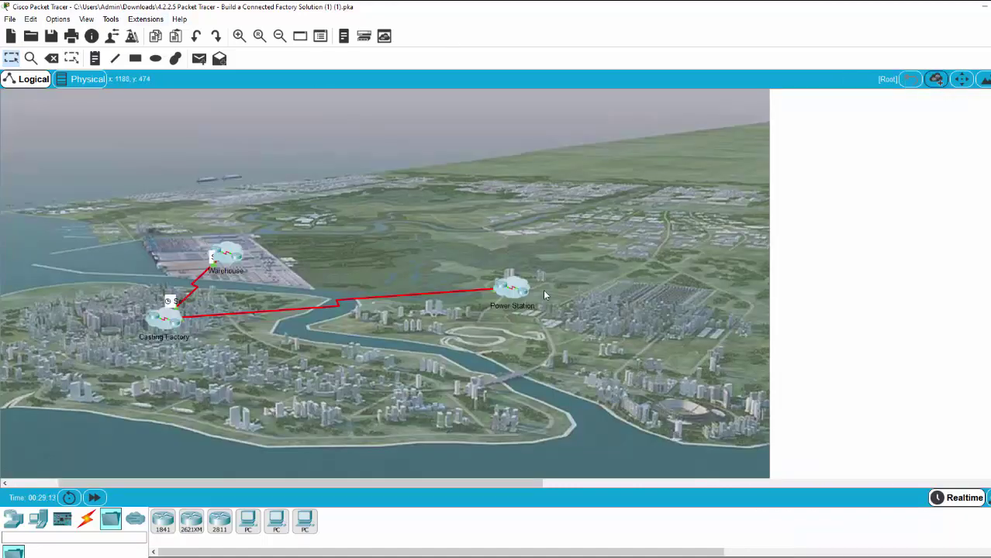
Step: Open the Warehouse floor plan and scroll and pan across it
{"action": "left_click", "coordinate": [229, 258]}
{"action": "scroll", "coordinate": [412, 264], "scroll_direction": "down", "scroll_amount": 2}
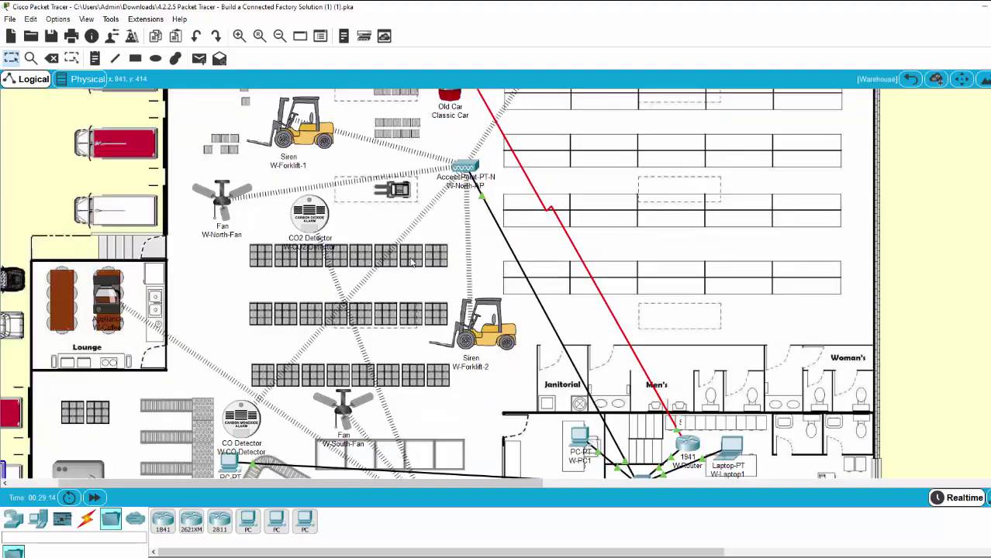
{"action": "scroll", "coordinate": [412, 264], "scroll_direction": "down", "scroll_amount": 3}
{"action": "scroll", "coordinate": [393, 329], "scroll_direction": "up", "scroll_amount": 3}
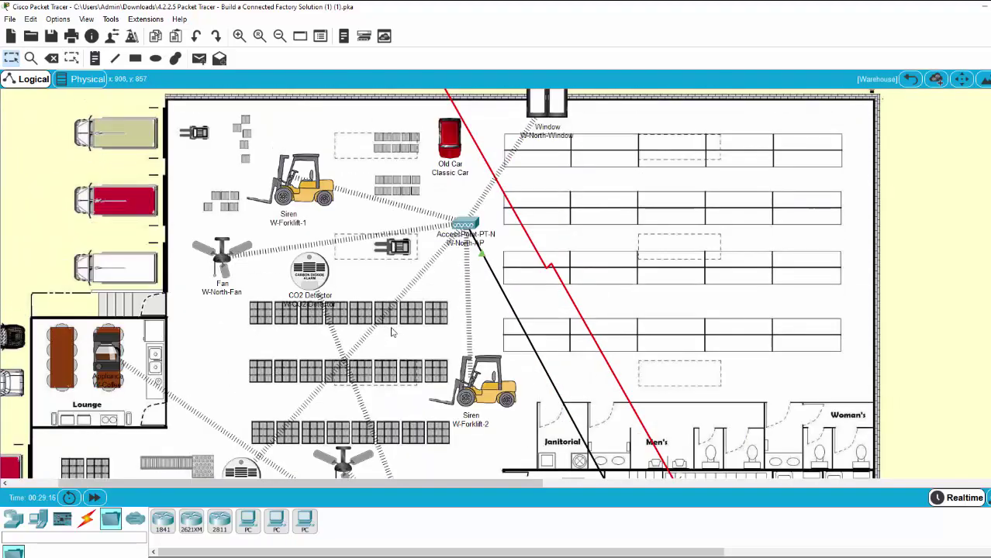
{"action": "scroll", "coordinate": [409, 271], "scroll_direction": "up", "scroll_amount": 1}
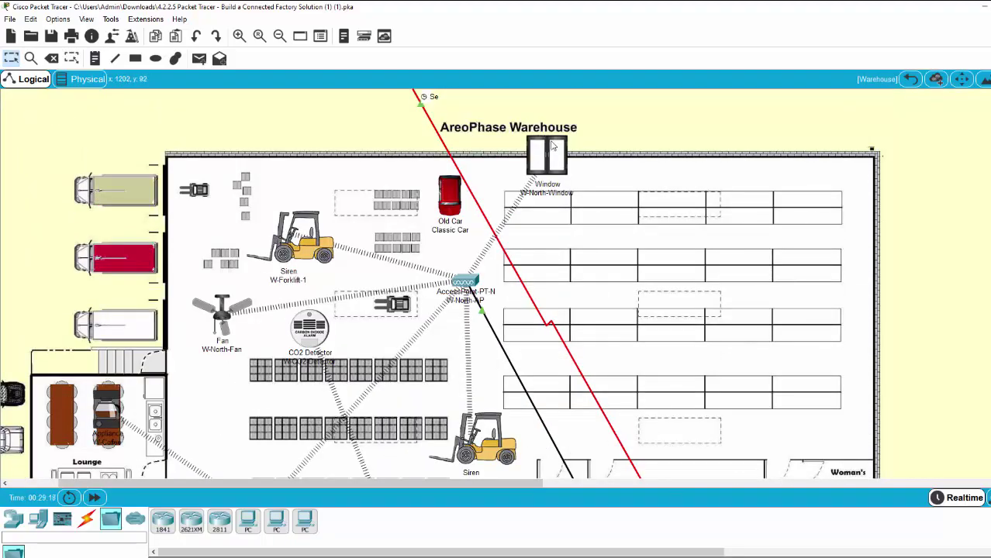
{"action": "scroll", "coordinate": [542, 169], "scroll_direction": "down", "scroll_amount": 2}
{"action": "scroll", "coordinate": [294, 241], "scroll_direction": "down", "scroll_amount": 1}
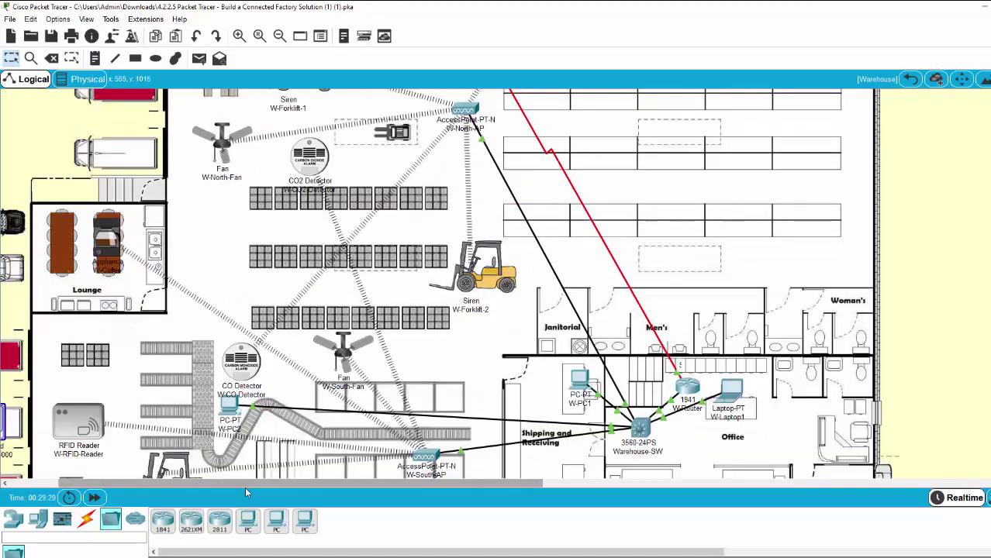
{"action": "left_click_drag", "start_coordinate": [246, 484], "coordinate": [197, 484]}
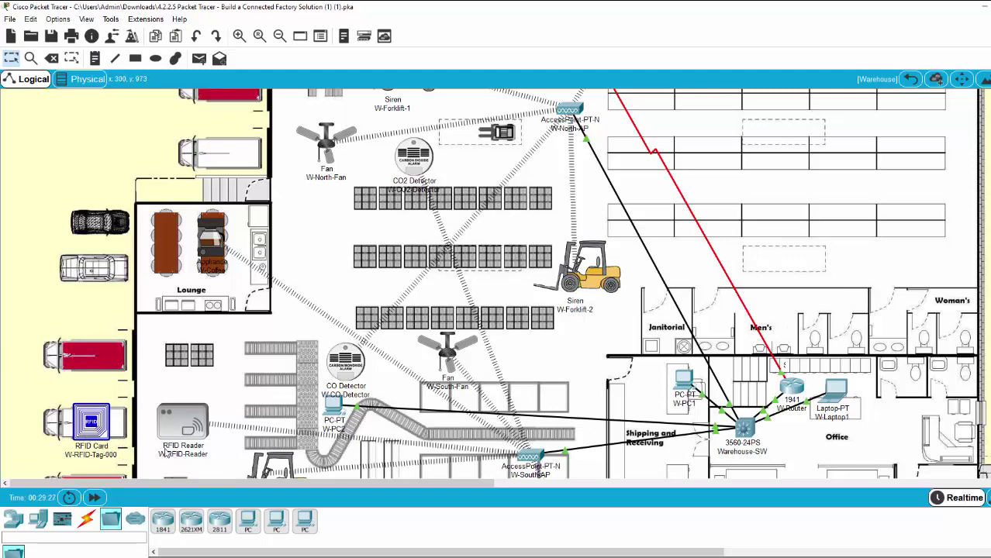
Step: Browse the warehouse and nudge the 1941 W-Router slightly up-left
{"action": "scroll", "coordinate": [214, 424], "scroll_direction": "up", "scroll_amount": 3}
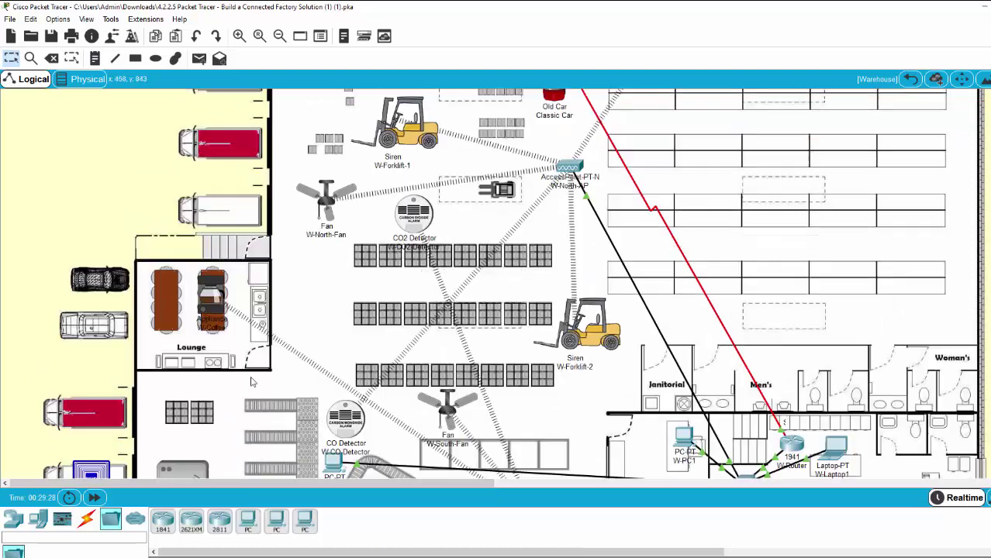
{"action": "scroll", "coordinate": [290, 376], "scroll_direction": "up", "scroll_amount": 1}
{"action": "scroll", "coordinate": [509, 268], "scroll_direction": "down", "scroll_amount": 1}
{"action": "scroll", "coordinate": [543, 259], "scroll_direction": "up", "scroll_amount": 1}
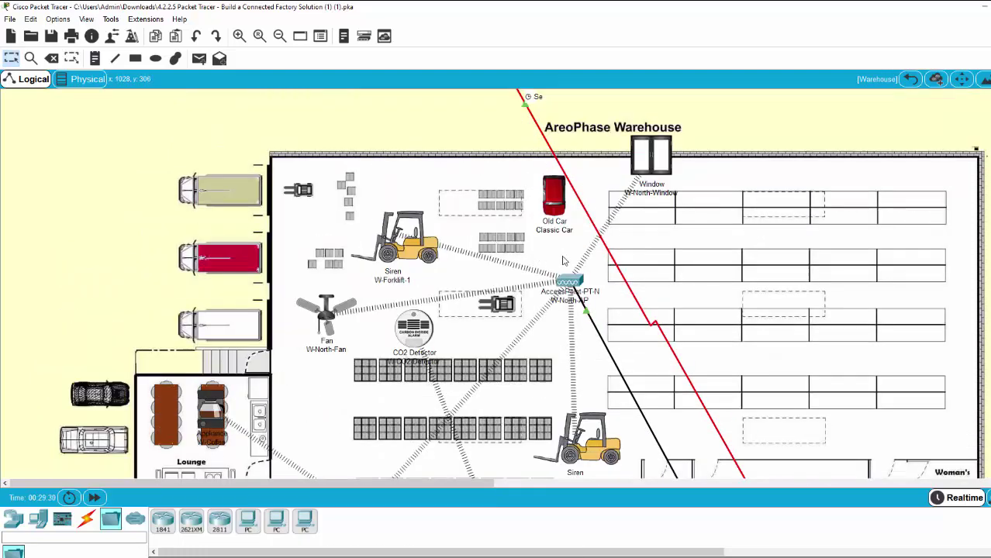
{"action": "scroll", "coordinate": [564, 261], "scroll_direction": "down", "scroll_amount": 1}
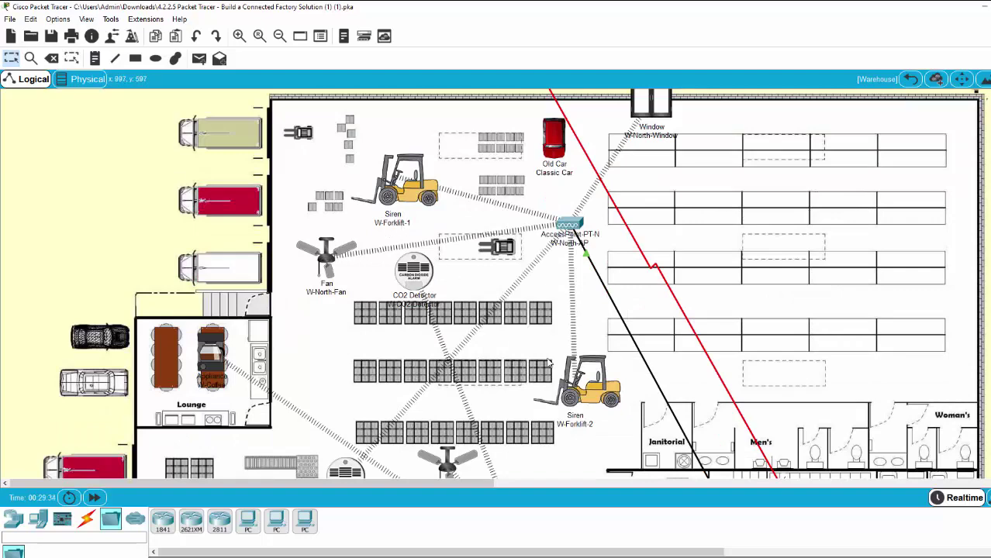
{"action": "scroll", "coordinate": [553, 362], "scroll_direction": "down", "scroll_amount": 1}
{"action": "scroll", "coordinate": [560, 363], "scroll_direction": "down", "scroll_amount": 2}
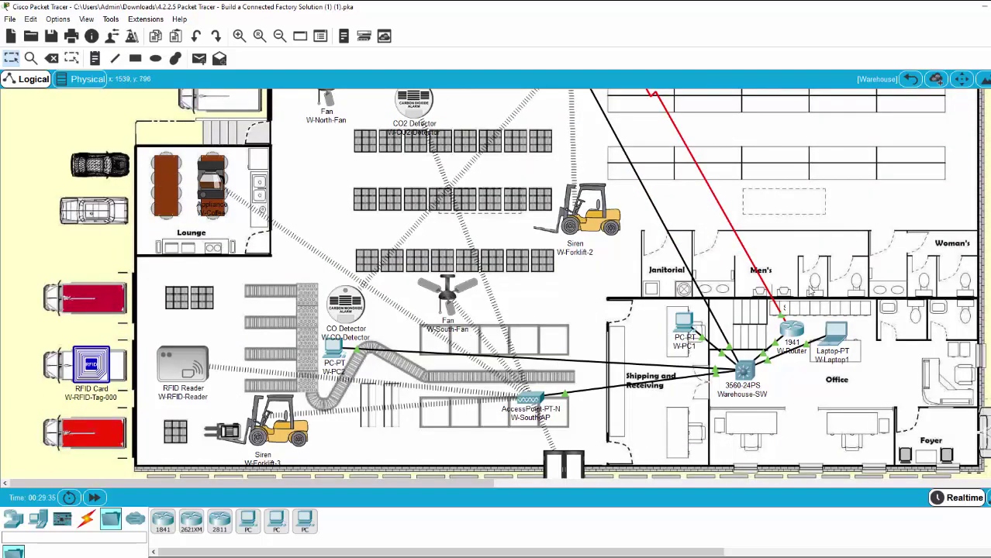
{"action": "scroll", "coordinate": [638, 351], "scroll_direction": "up", "scroll_amount": 1}
{"action": "scroll", "coordinate": [622, 261], "scroll_direction": "up", "scroll_amount": 1}
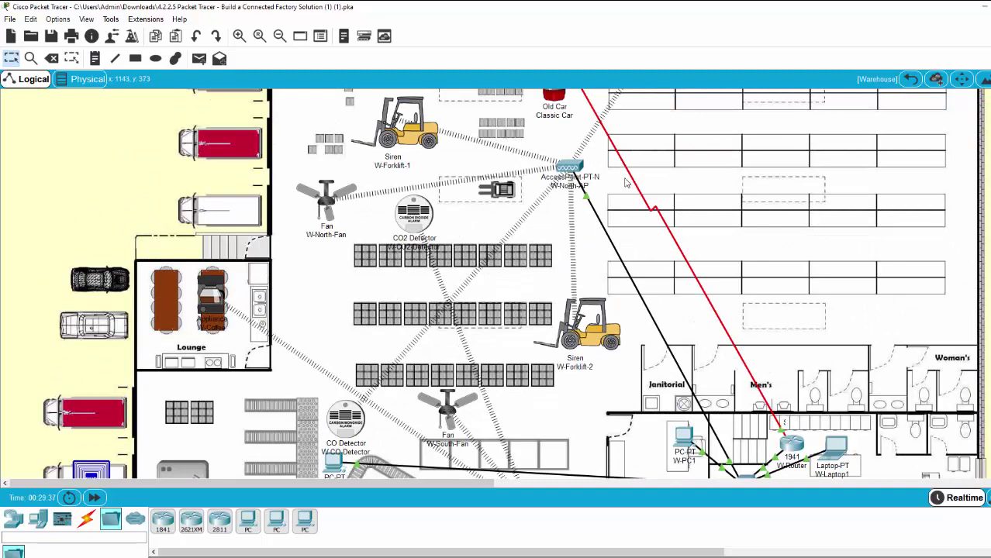
{"action": "scroll", "coordinate": [689, 349], "scroll_direction": "down", "scroll_amount": 1}
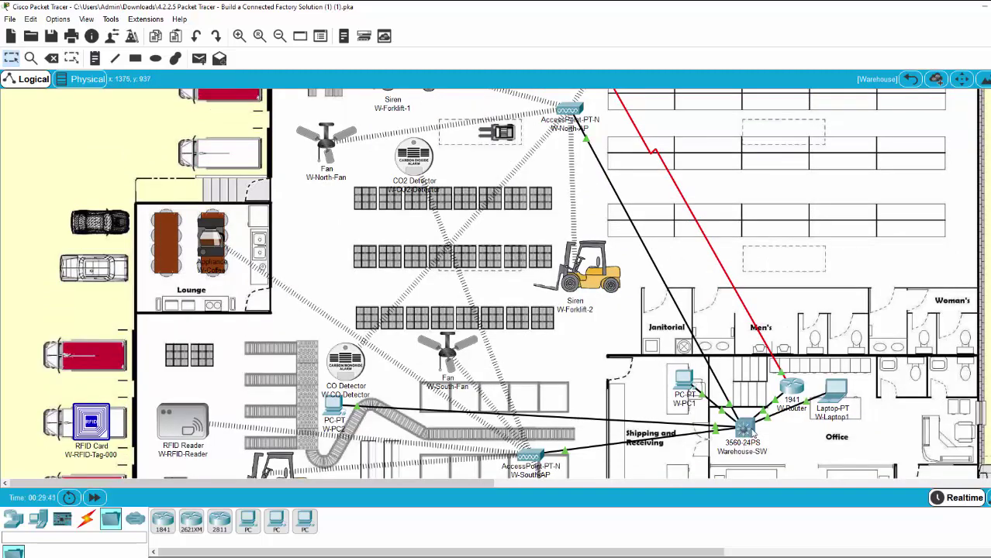
{"action": "scroll", "coordinate": [748, 431], "scroll_direction": "down", "scroll_amount": 1}
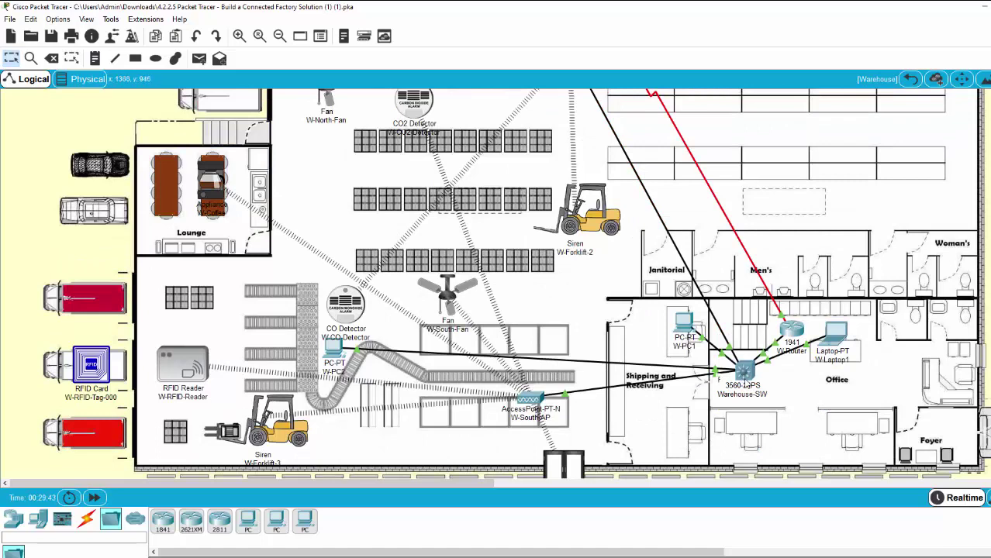
{"action": "left_click_drag", "start_coordinate": [796, 334], "coordinate": [790, 329]}
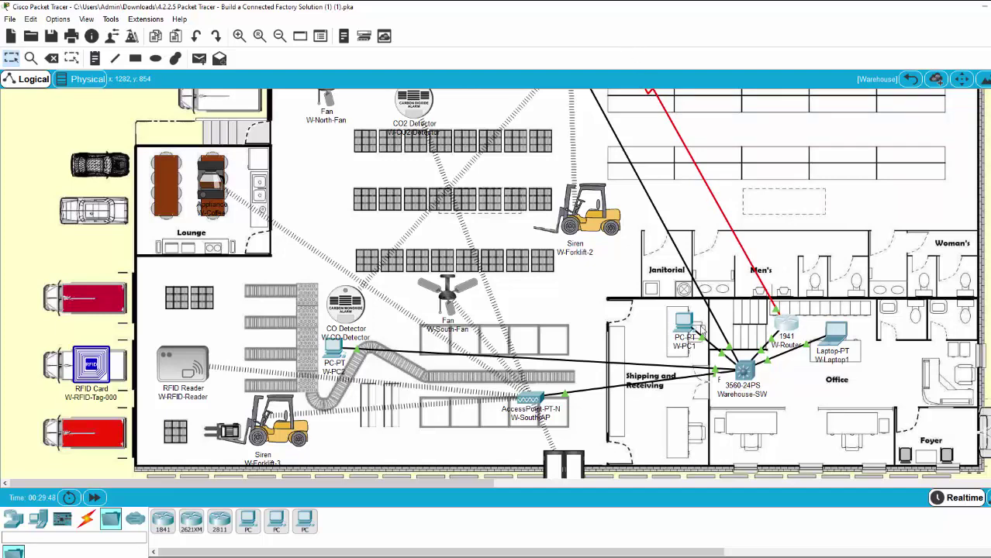
Step: Go back to the city map and open the Power Station
{"action": "scroll", "coordinate": [702, 330], "scroll_direction": "up", "scroll_amount": 3}
{"action": "scroll", "coordinate": [702, 330], "scroll_direction": "up", "scroll_amount": 2}
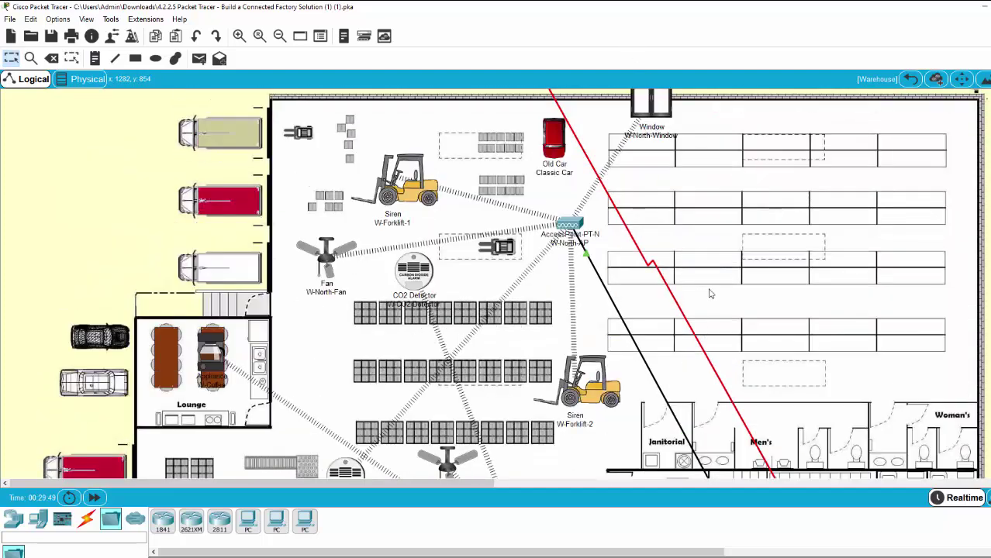
{"action": "left_click", "coordinate": [904, 82]}
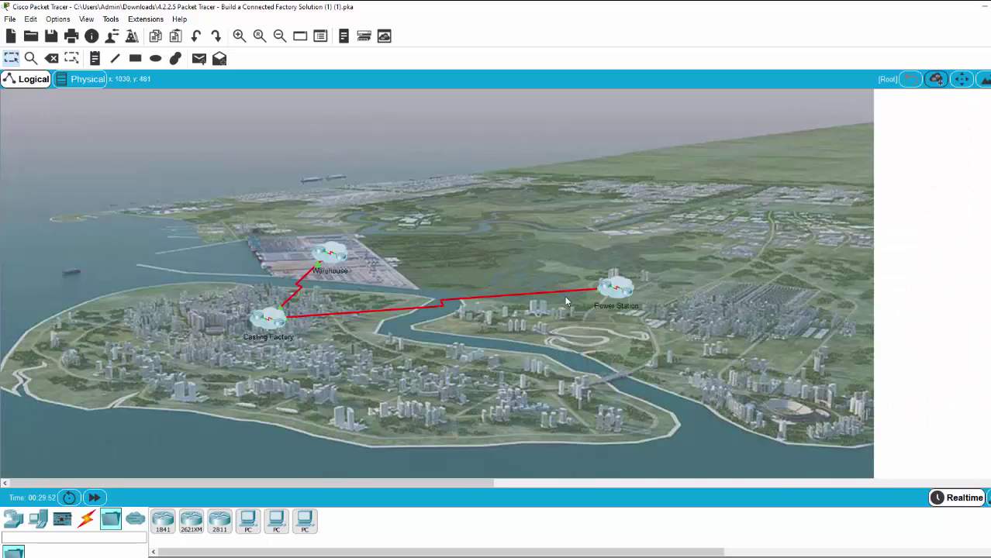
{"action": "left_click", "coordinate": [612, 292]}
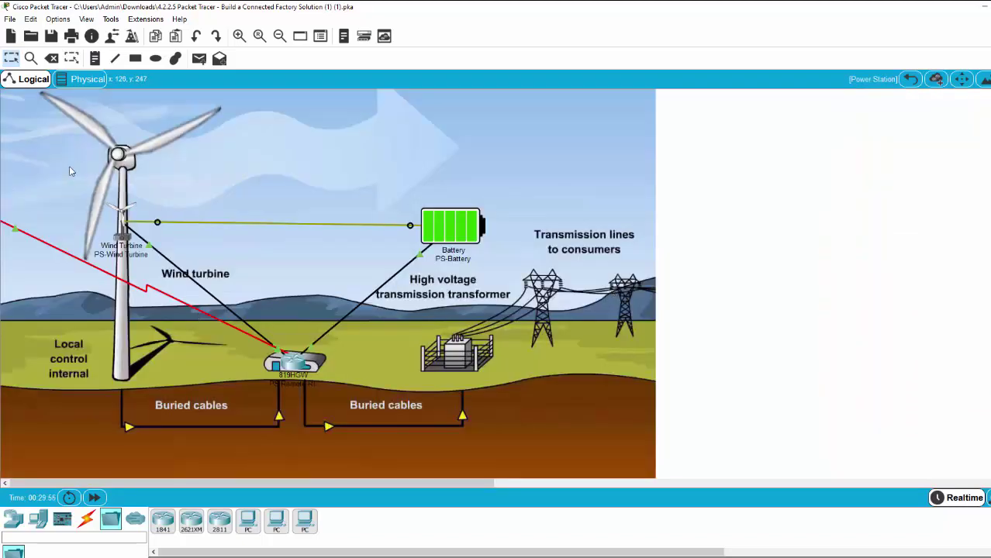
Step: Shift the Power Station's Wind Turbine icon slightly up and to the right
{"action": "left_click_drag", "start_coordinate": [125, 242], "coordinate": [132, 240]}
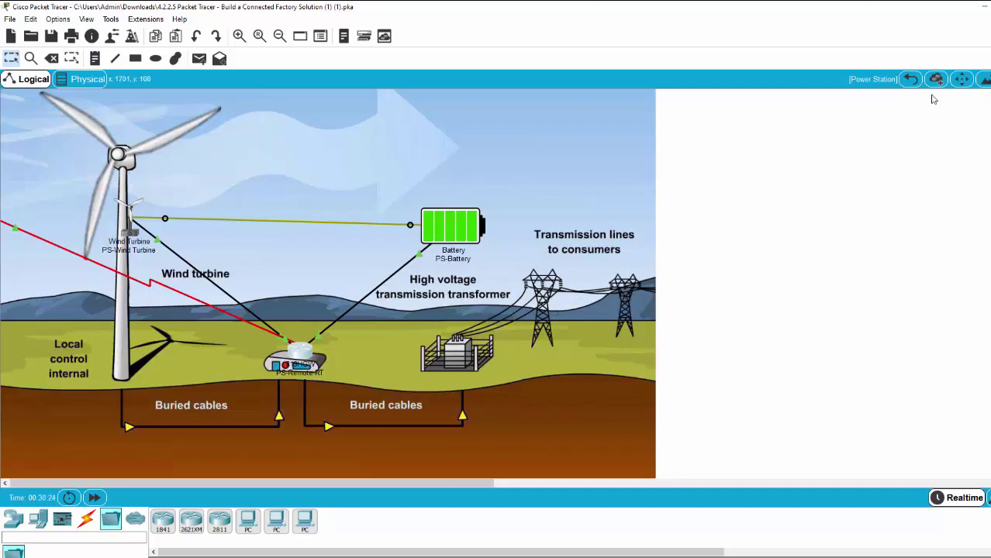
Step: Go back from the Power Station to the Root city map
{"action": "left_click", "coordinate": [910, 79]}
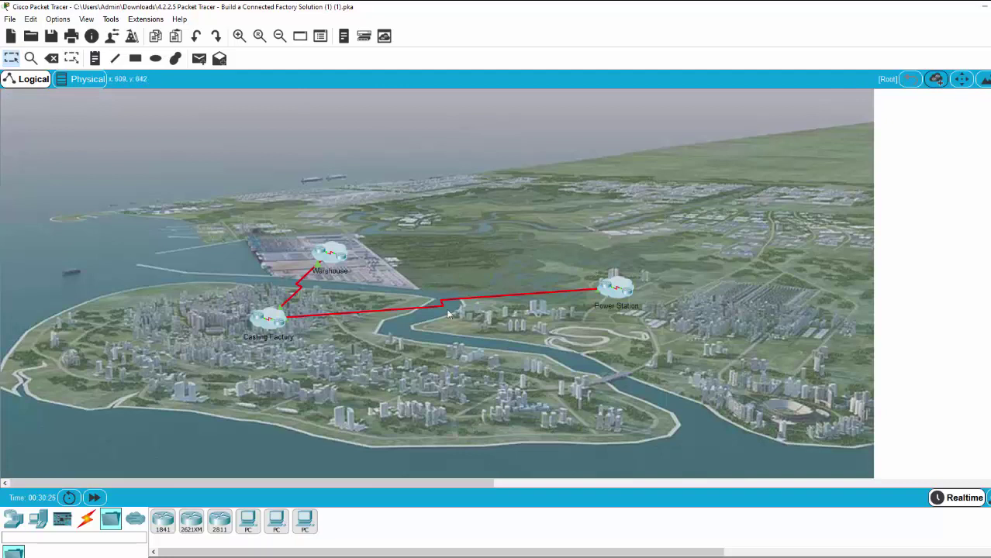